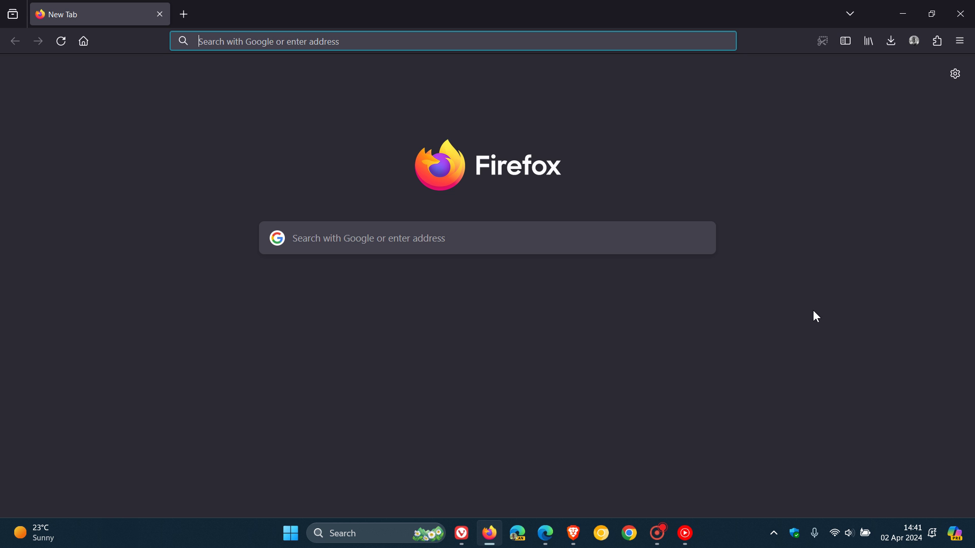
Show Brave's new tab page, then bring Edge's Microsoft Start page to the front.
click(573, 533)
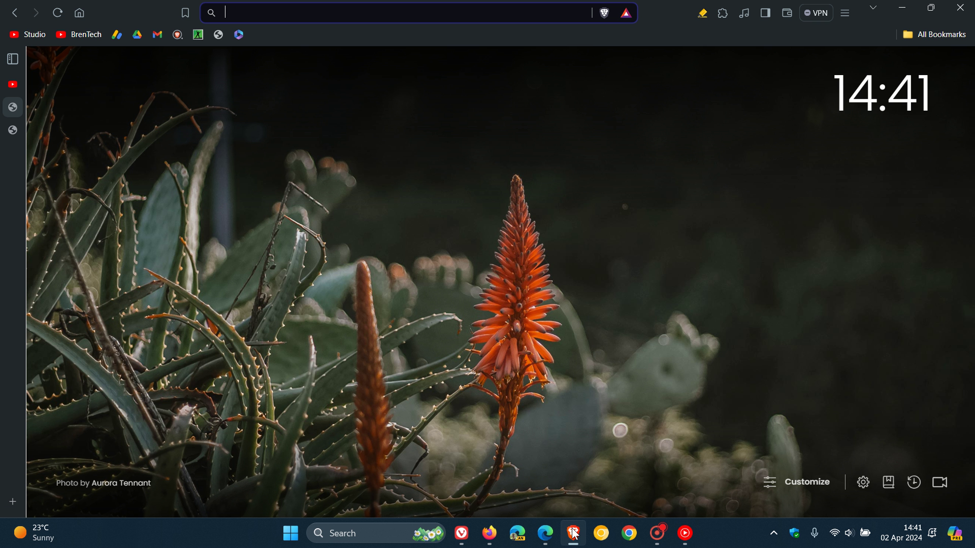
click(545, 533)
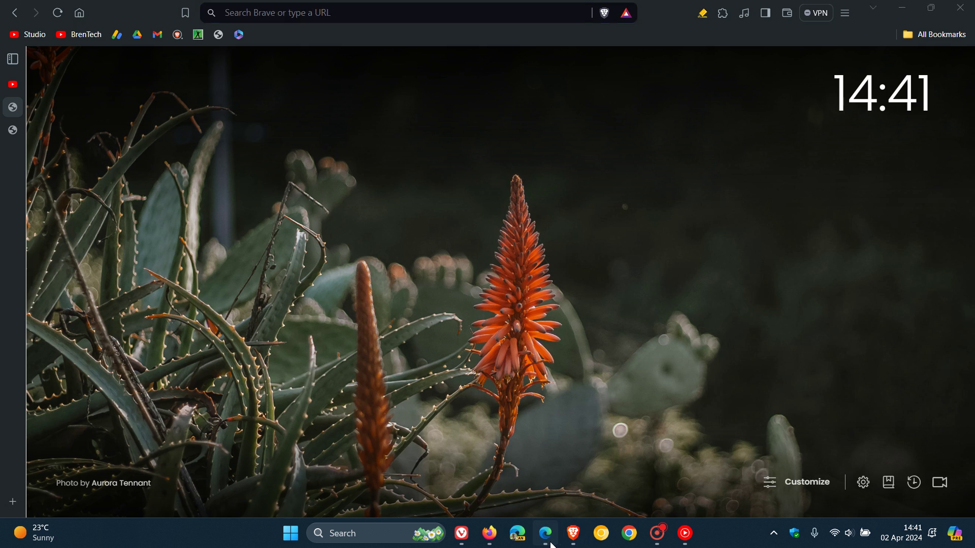
Bring Vivaldi's start page with the red circle to the front.
click(462, 533)
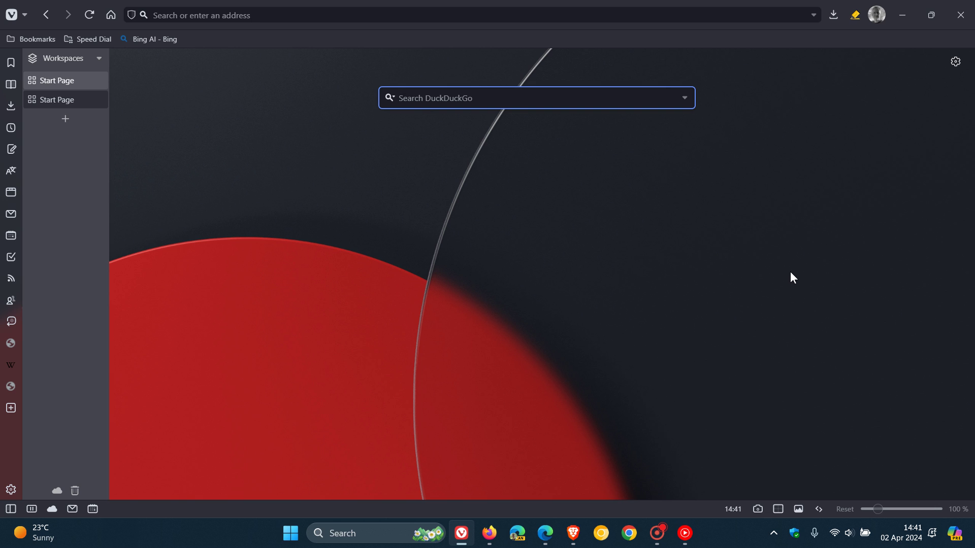
Return to Firefox's empty new tab, then briefly show Vivaldi and Edge's start pages.
click(489, 533)
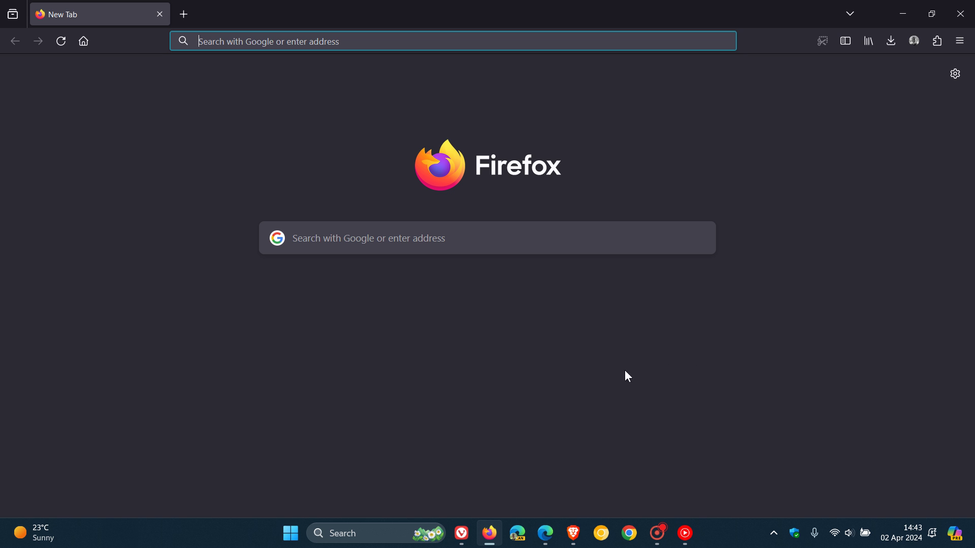
click(461, 533)
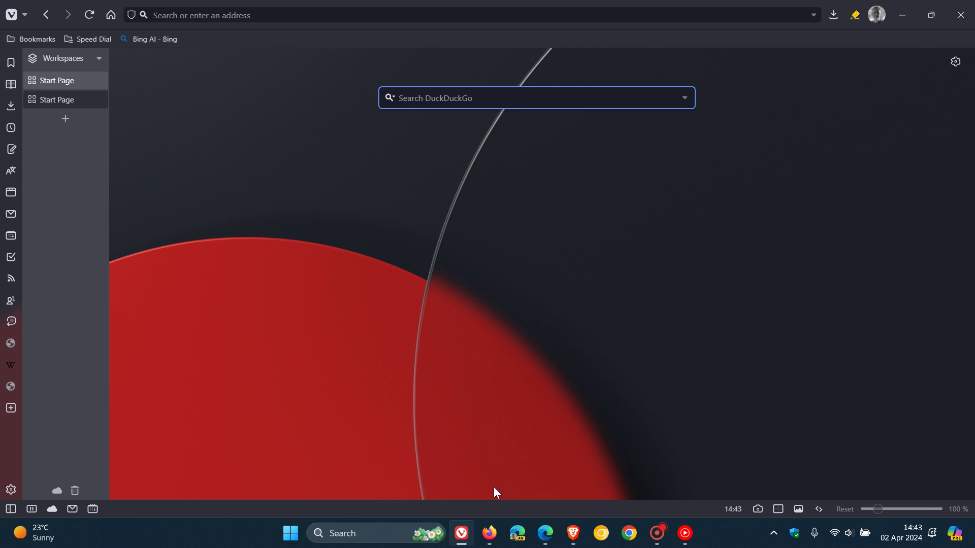
click(545, 533)
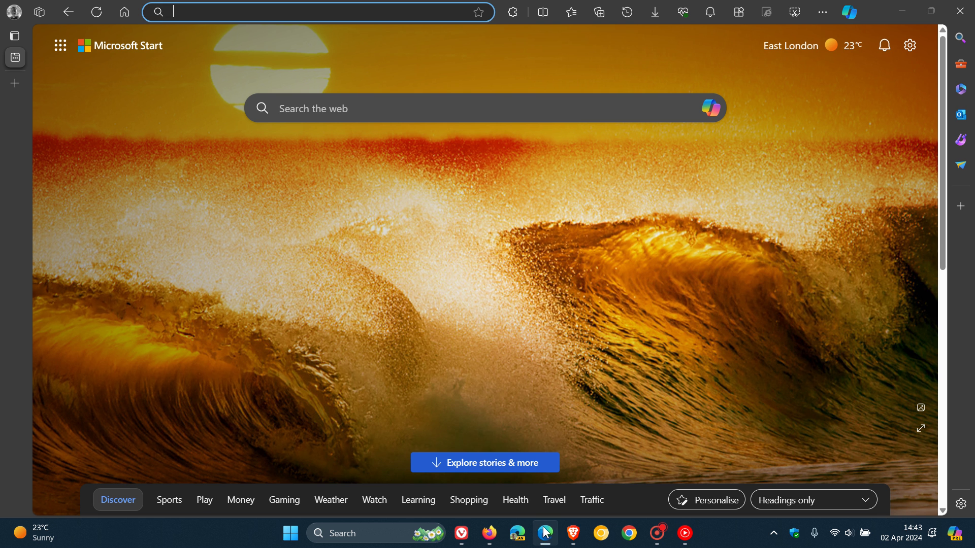
Bring forward Brave's new tab page with the aloe flower photo and clock.
click(572, 534)
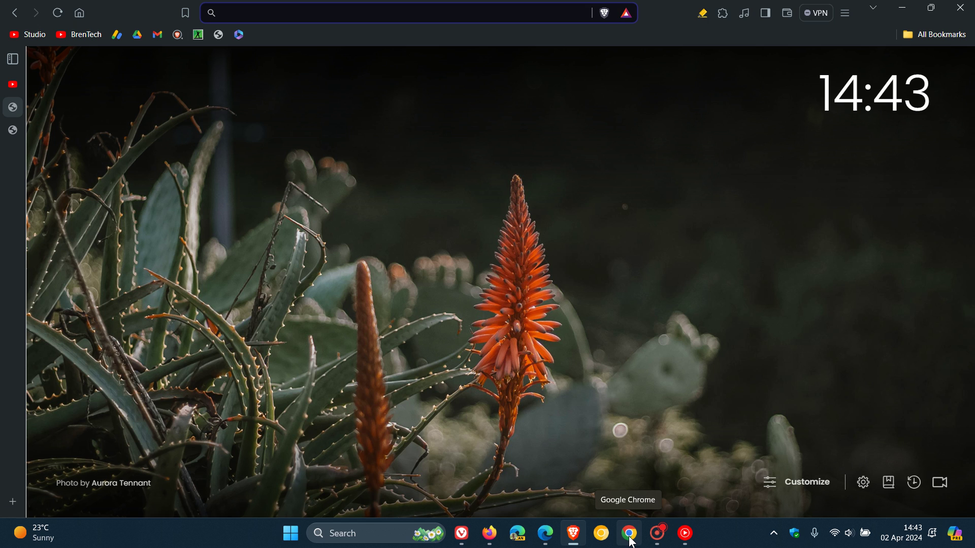
Switch back to Firefox's blank new tab showing the Google search box.
click(491, 542)
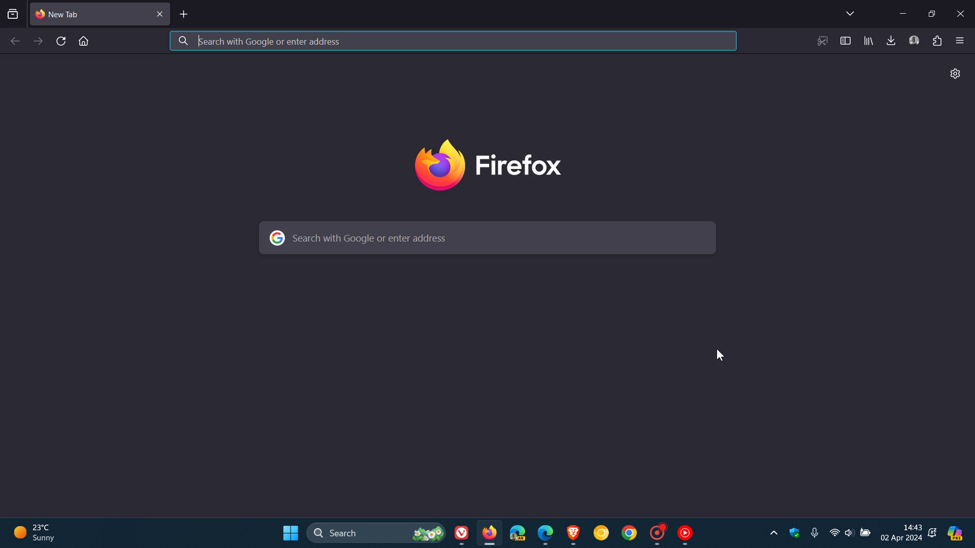